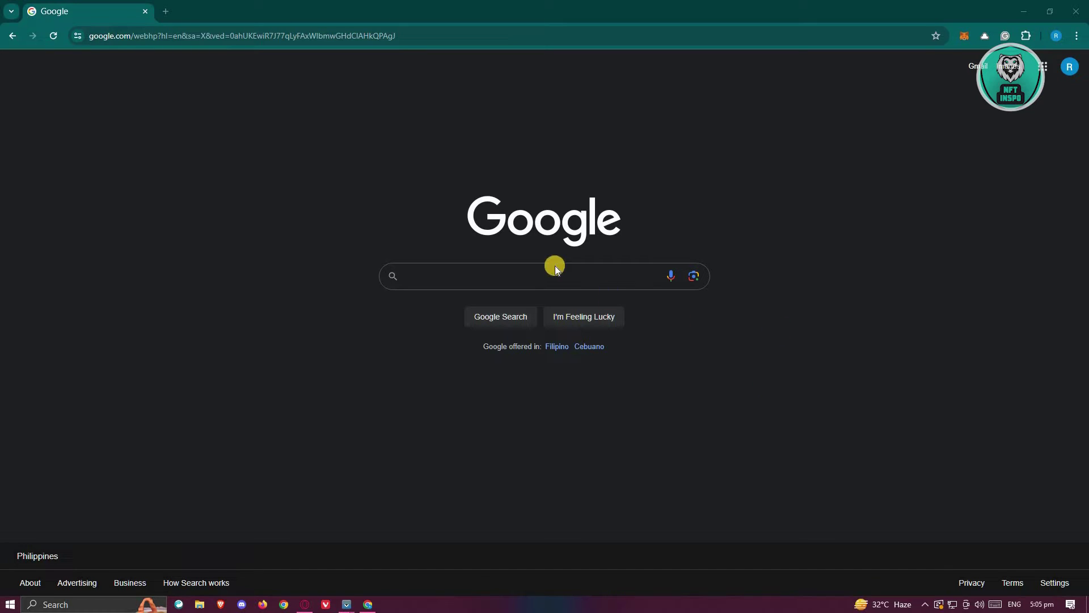
- Search Google for 'is nelnet down' and open the Downdetector Nelnet result
click(567, 281)
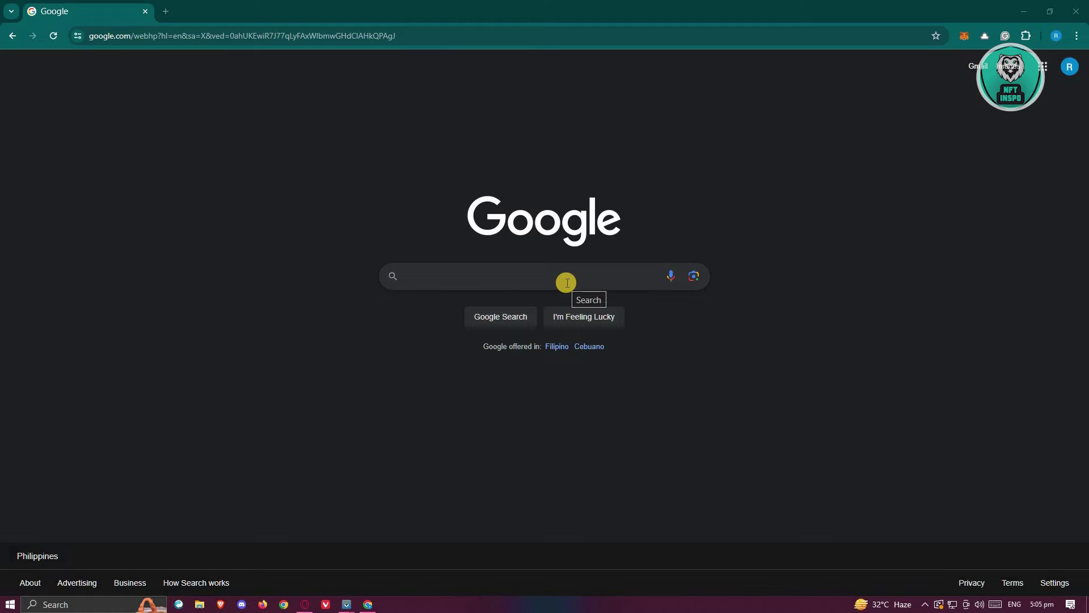
click(566, 282)
text(i)
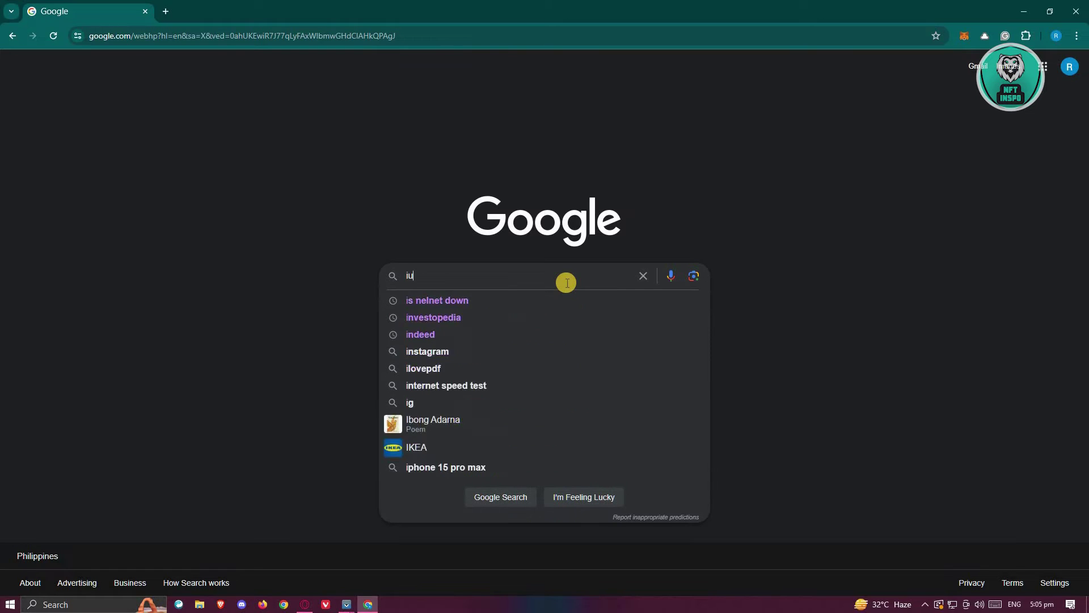
text(u)
key(BackSpace)
text(s)
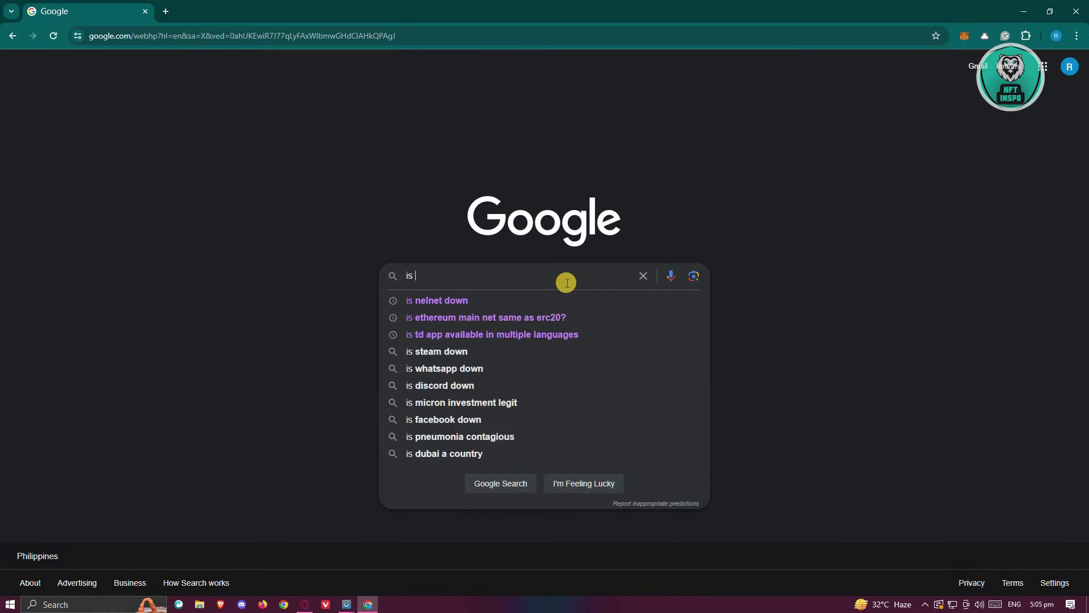
text( ne)
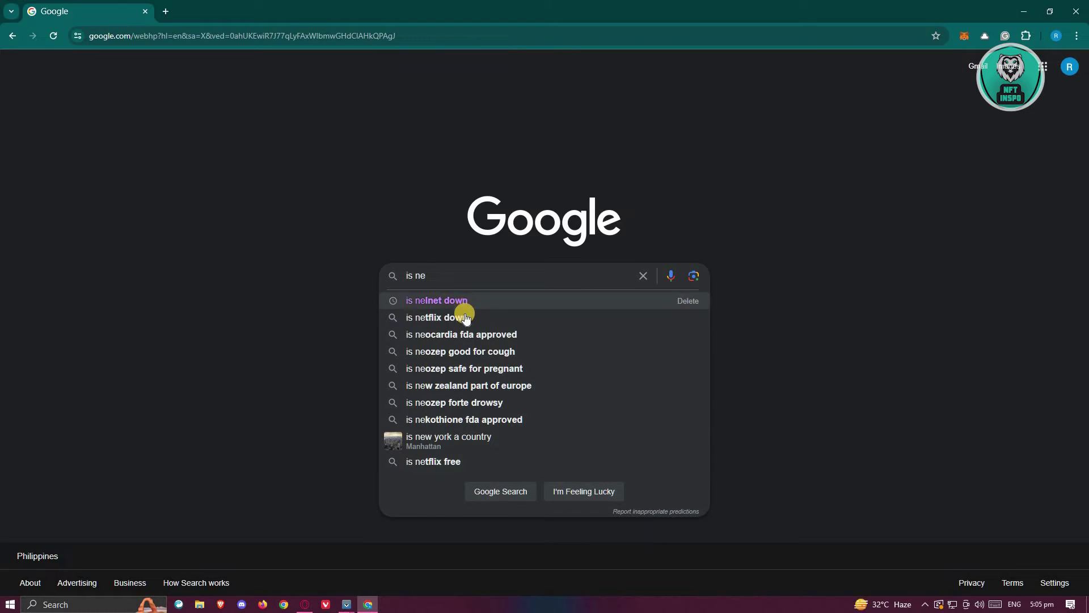
click(464, 308)
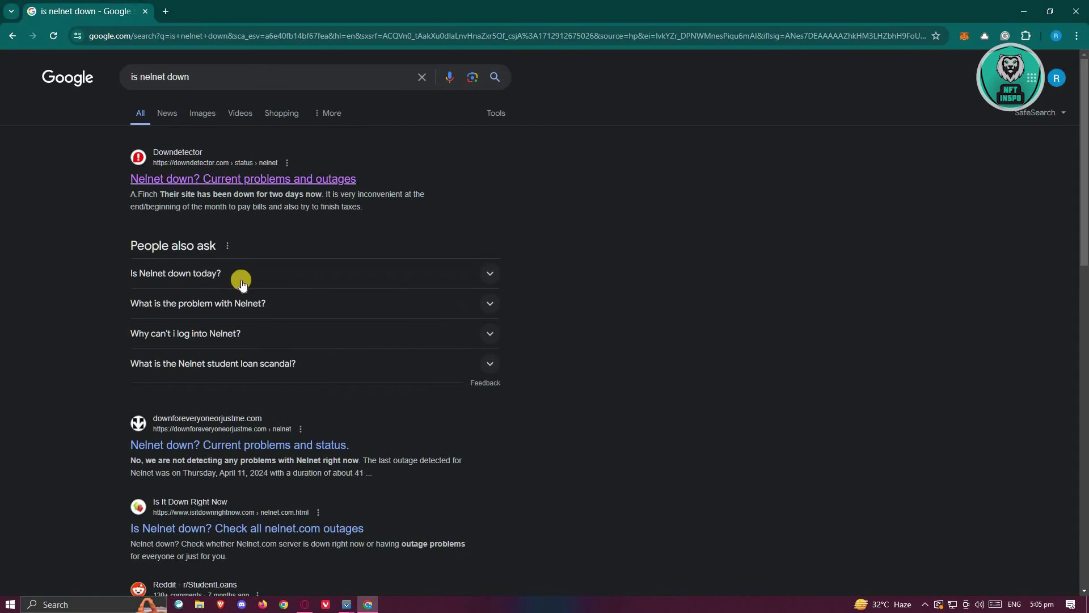
click(165, 181)
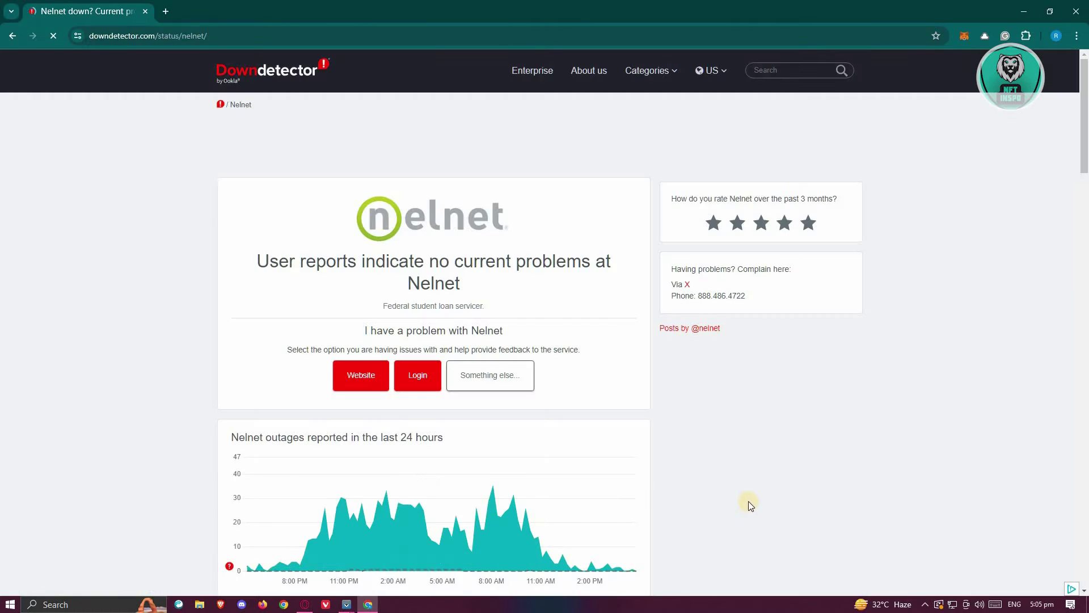
scroll(587, 451, down, 1)
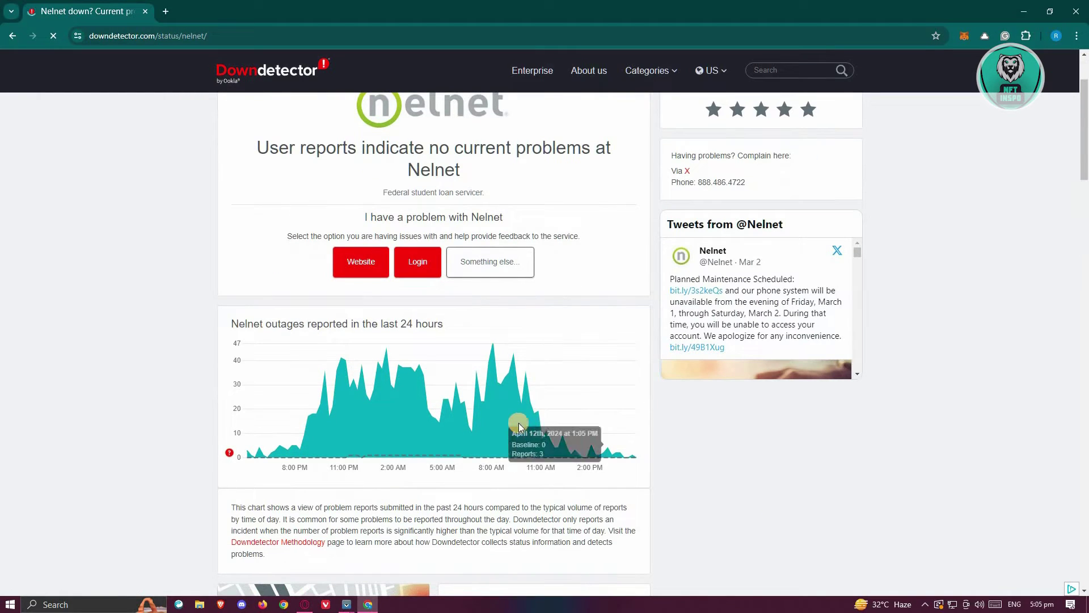
scroll(295, 293, down, 1)
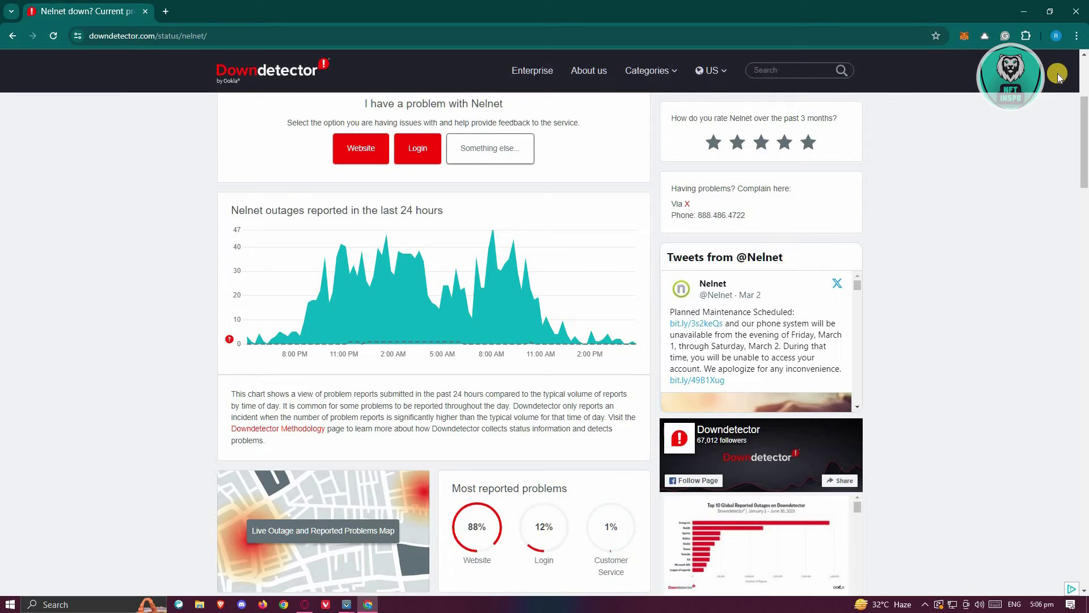
- Bring up Chrome's three-dot menu from the Downdetector Nelnet page
click(1078, 35)
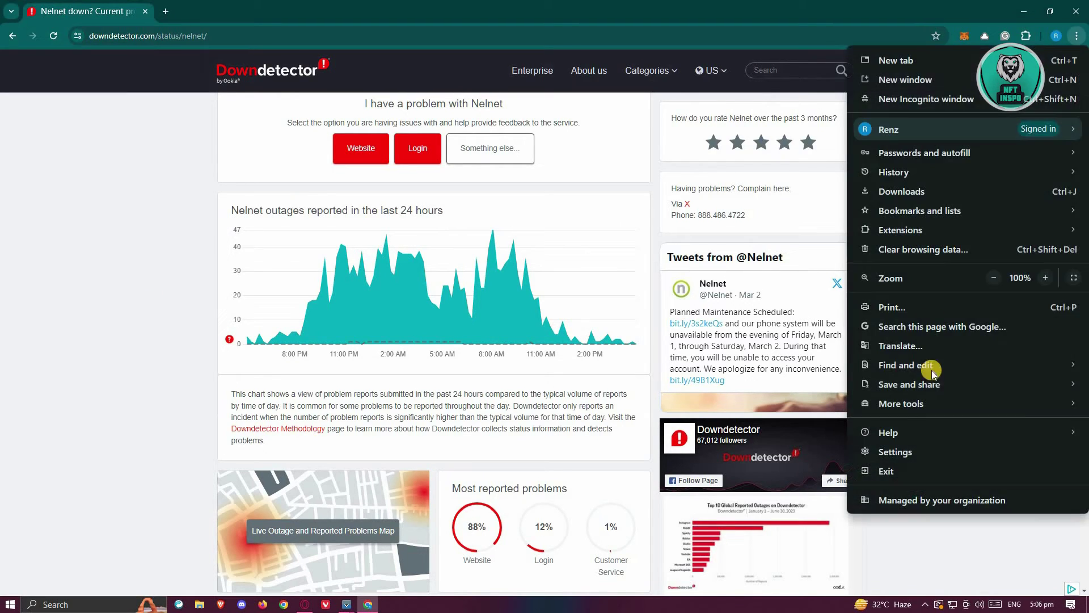
- Go to Chrome Settings' Privacy and security section
click(898, 451)
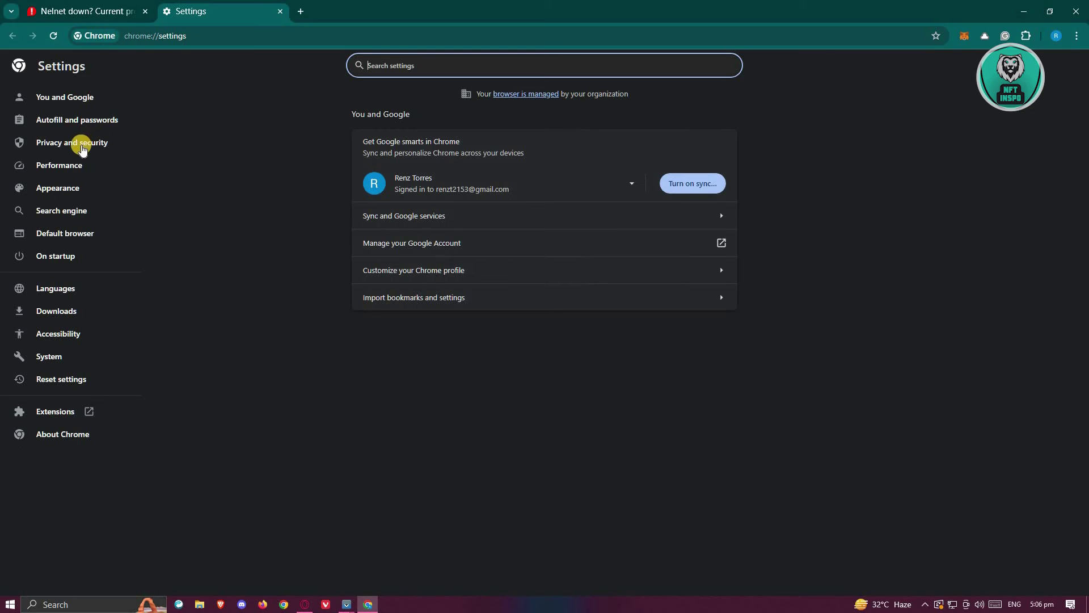
click(80, 142)
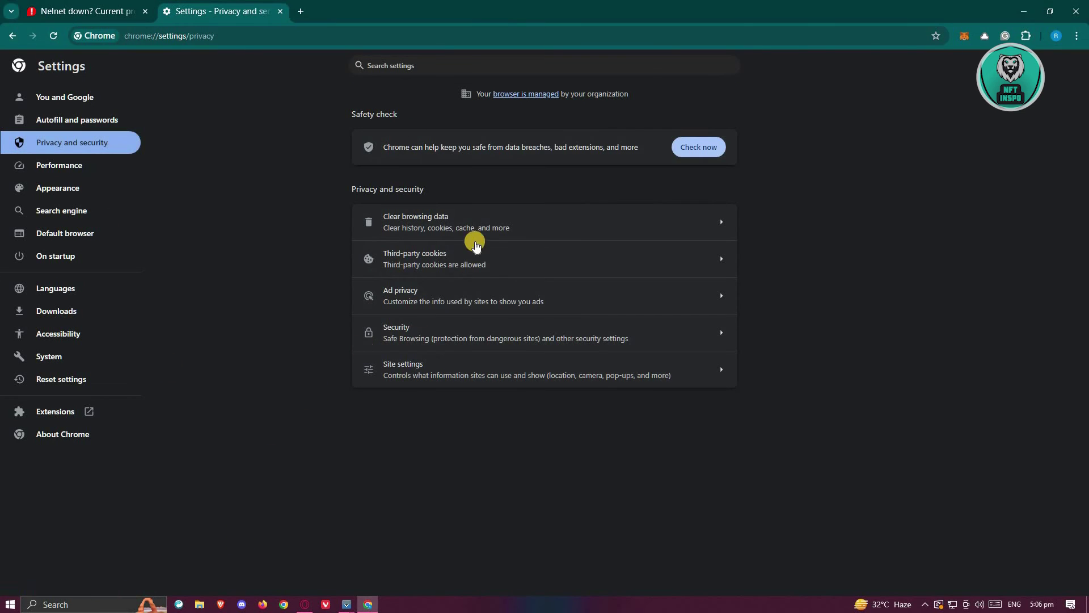
- Review the Clear browsing data dialog, keep Time range at All time, then dismiss it
click(488, 219)
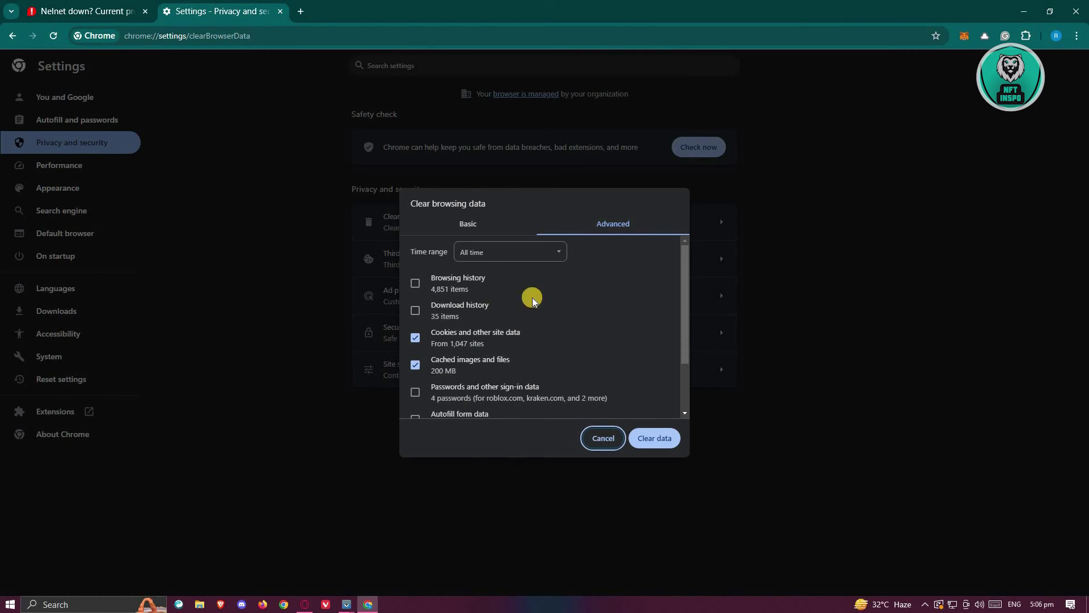
scroll(511, 289, down, 1)
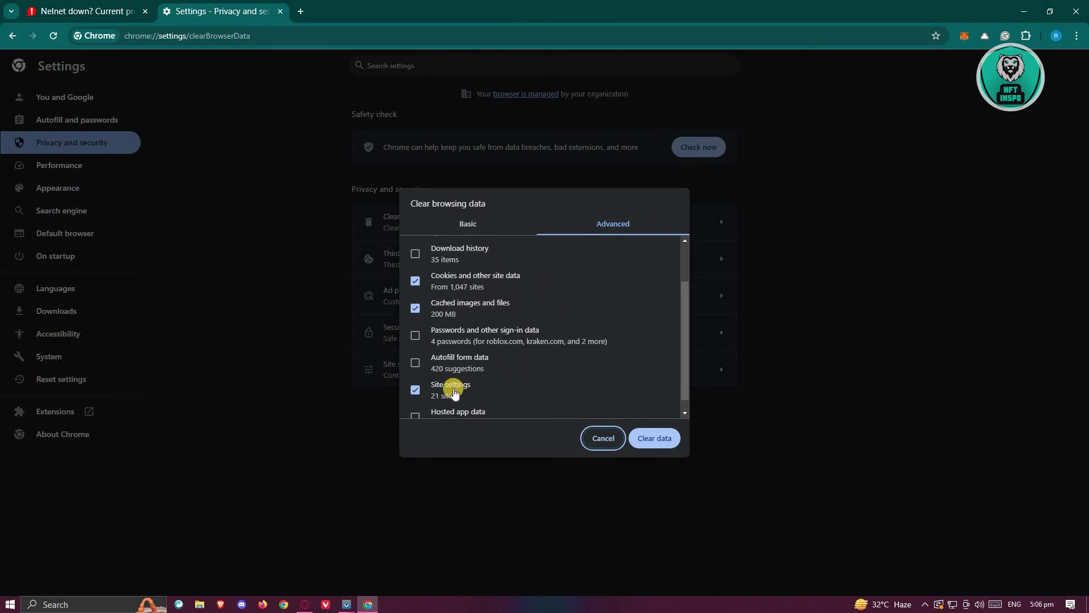
scroll(456, 383, down, 1)
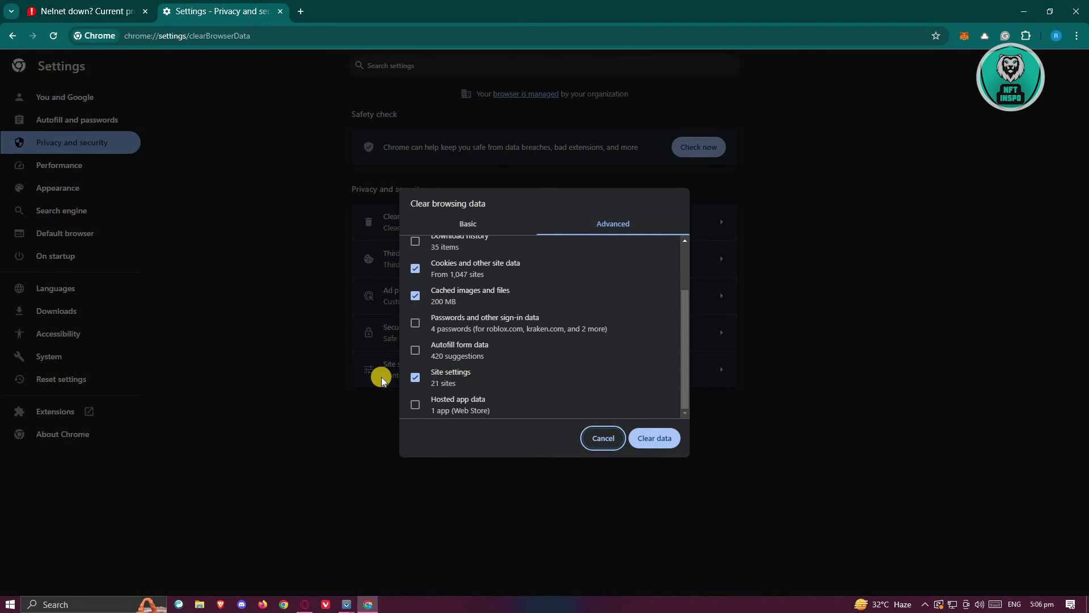
scroll(595, 392, up, 1)
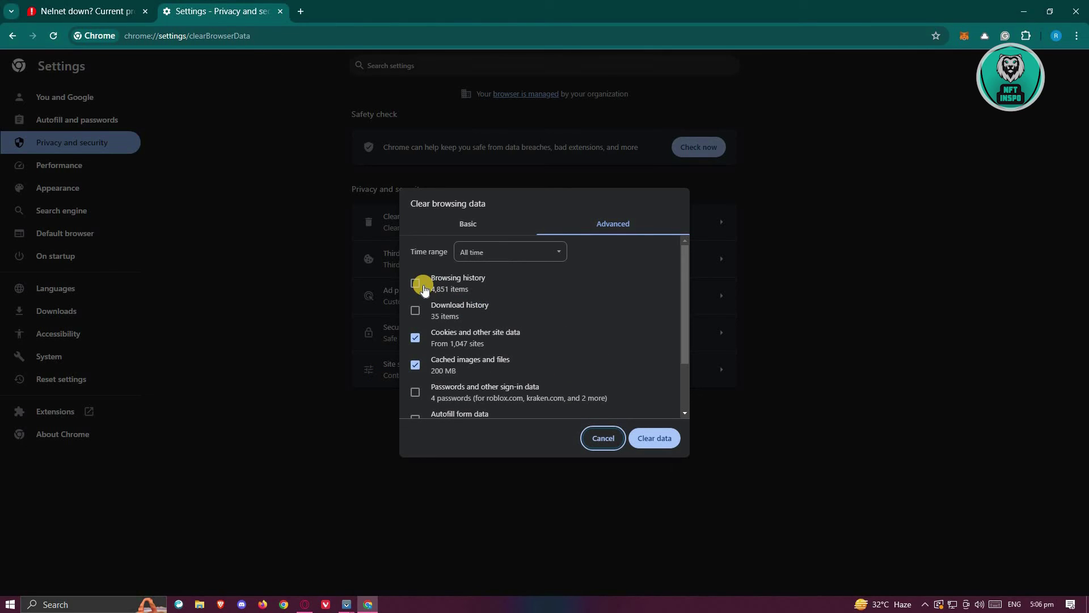
click(558, 250)
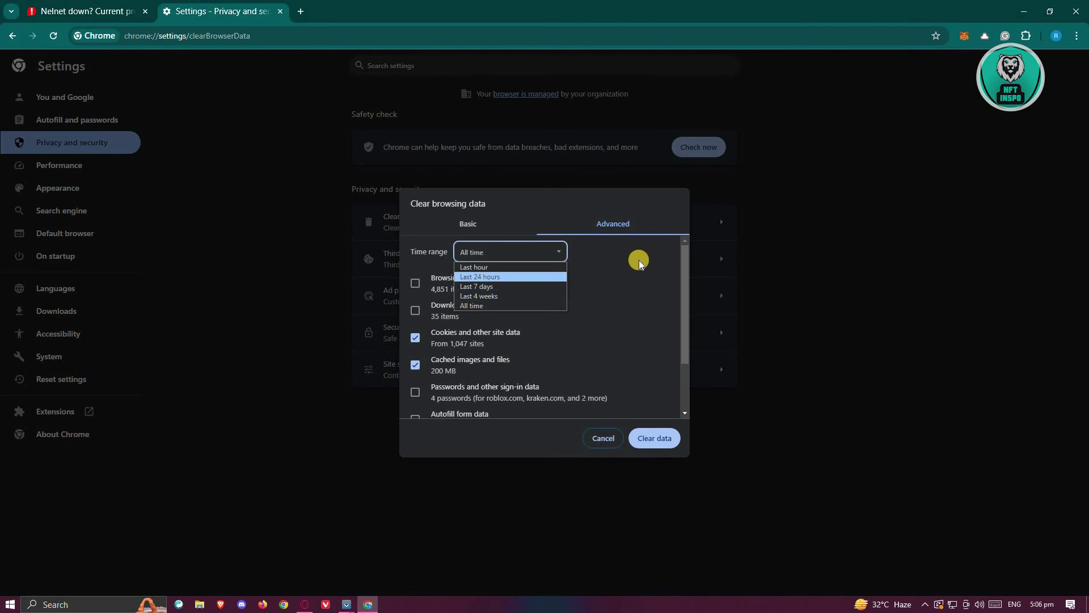
click(652, 438)
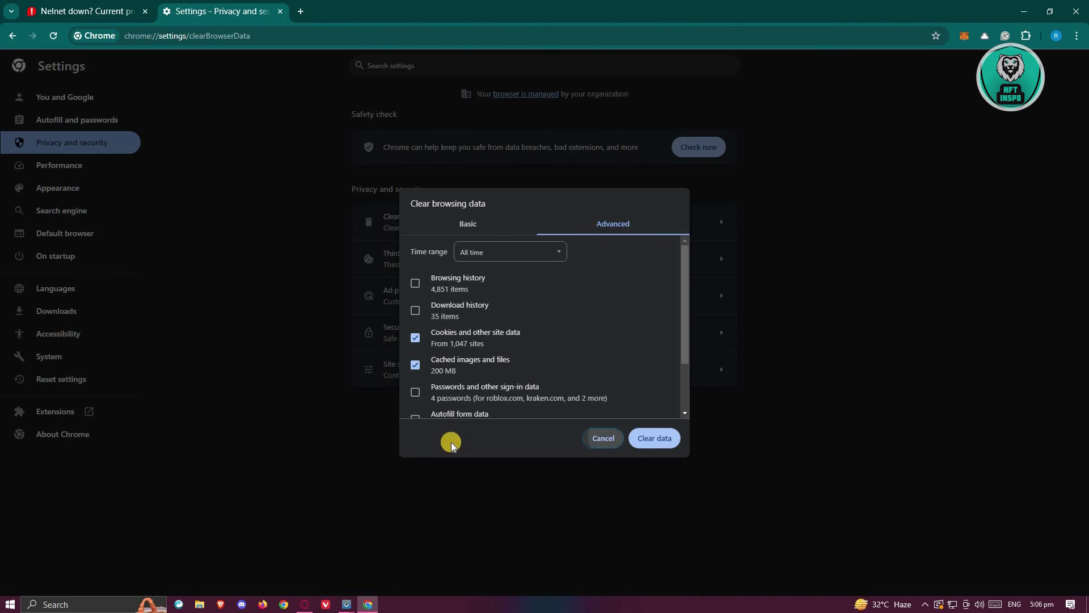
key(Escape)
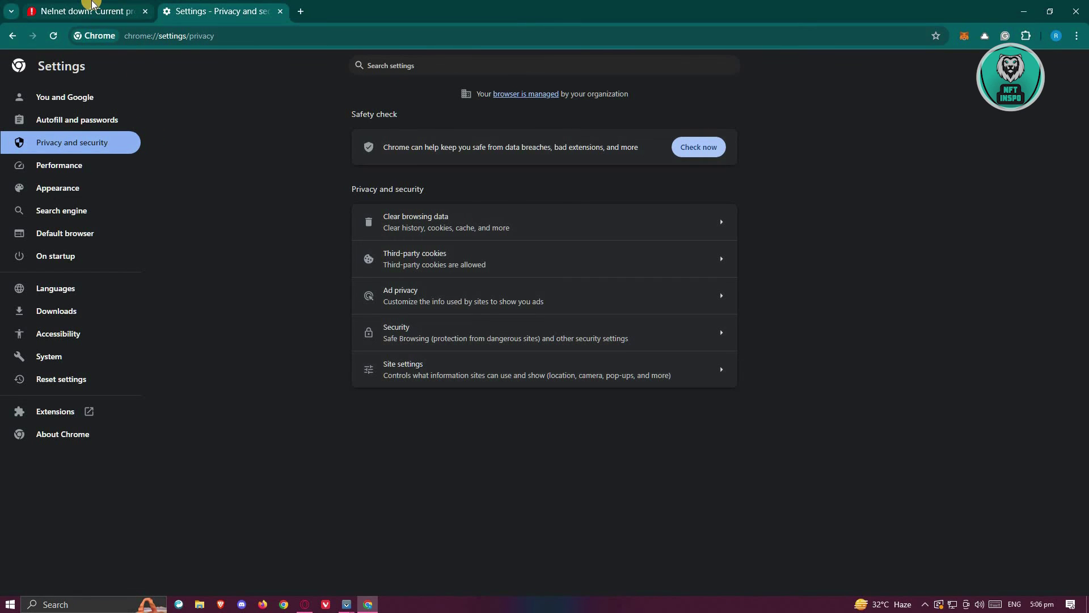